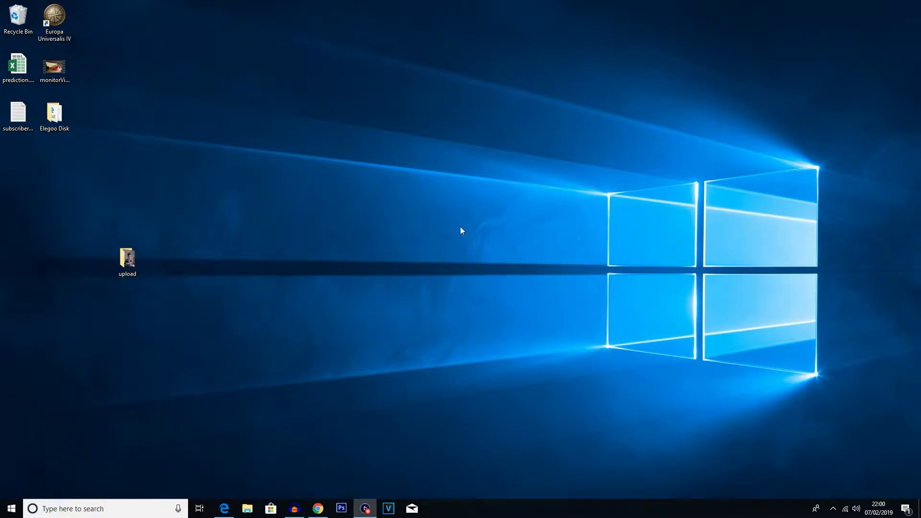
- Open the video file in the desktop's upload folder, watch it through, and close the player
double_click(134, 262)
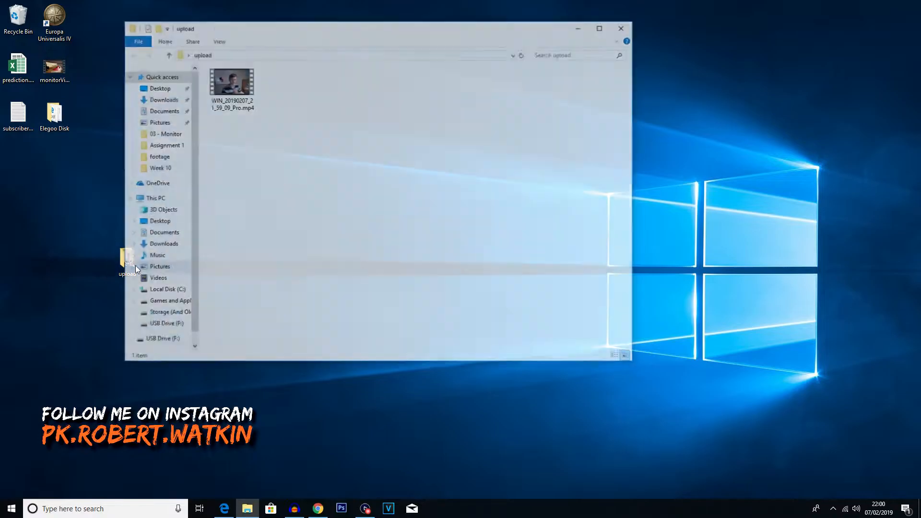
double_click(235, 94)
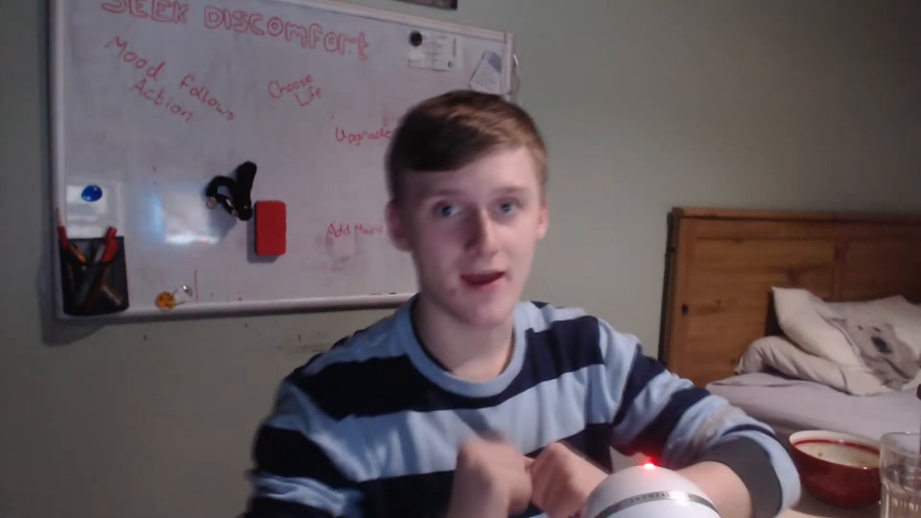
mouse_move(378, 302)
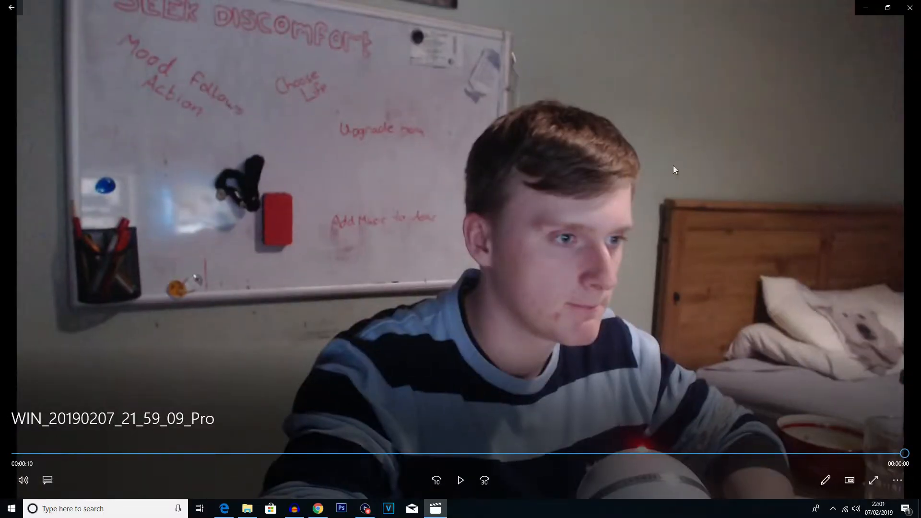
click(910, 8)
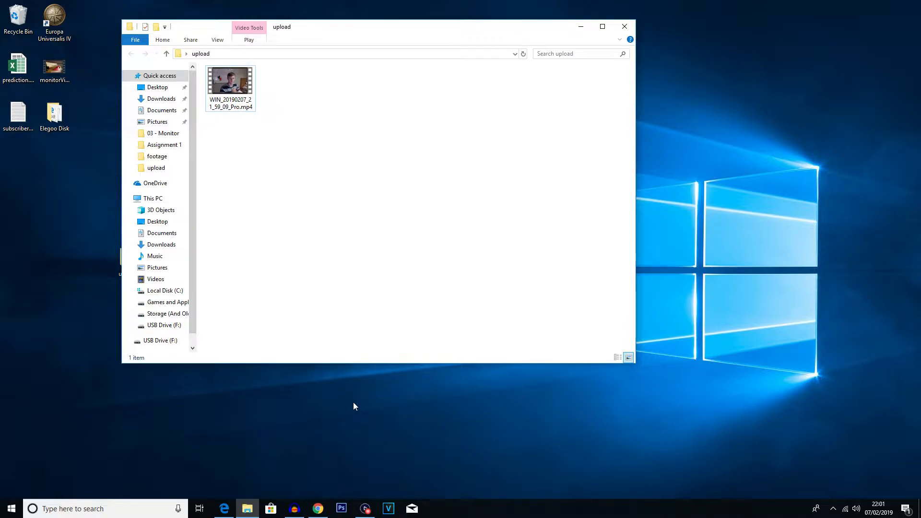
- Switch to YouTube in Chrome and open the video upload page
click(318, 508)
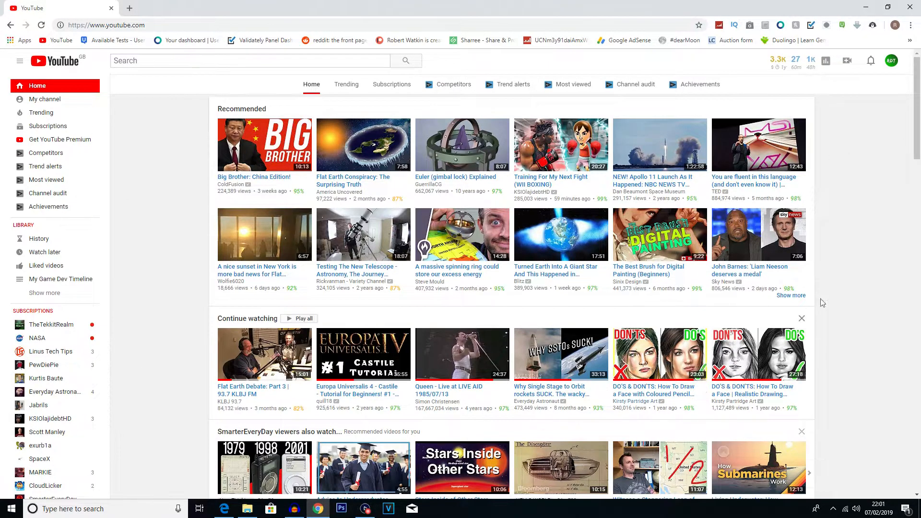
click(847, 63)
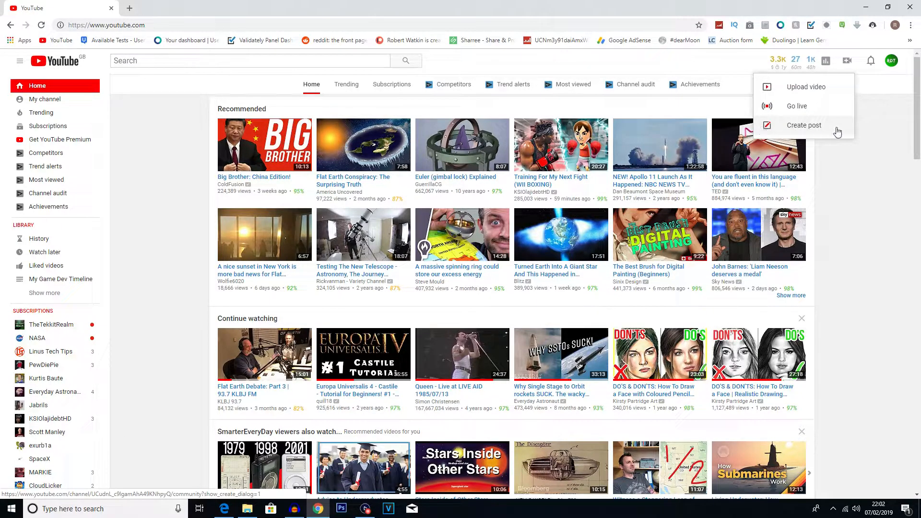
click(799, 89)
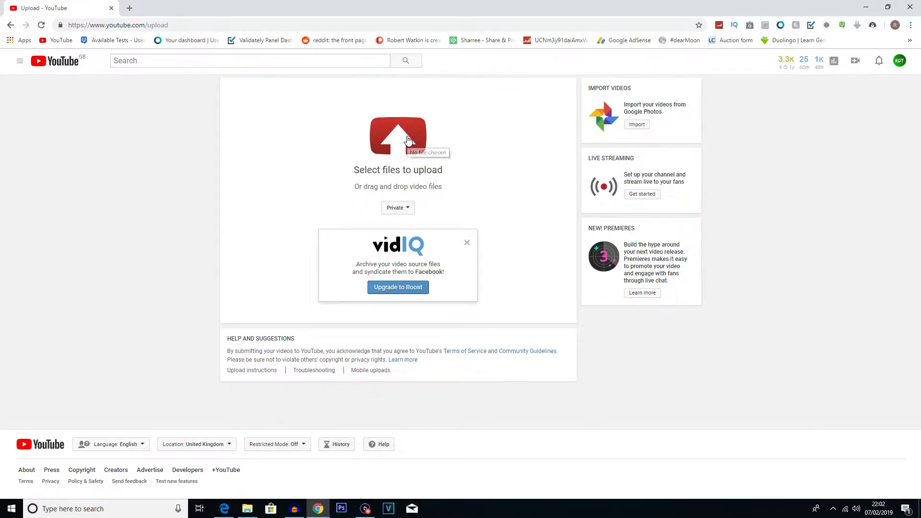
- Upload the WIN_20190207_21_59_09_Pro.mp4 file from the upload folder by dropping it onto the YouTube upload area
click(244, 509)
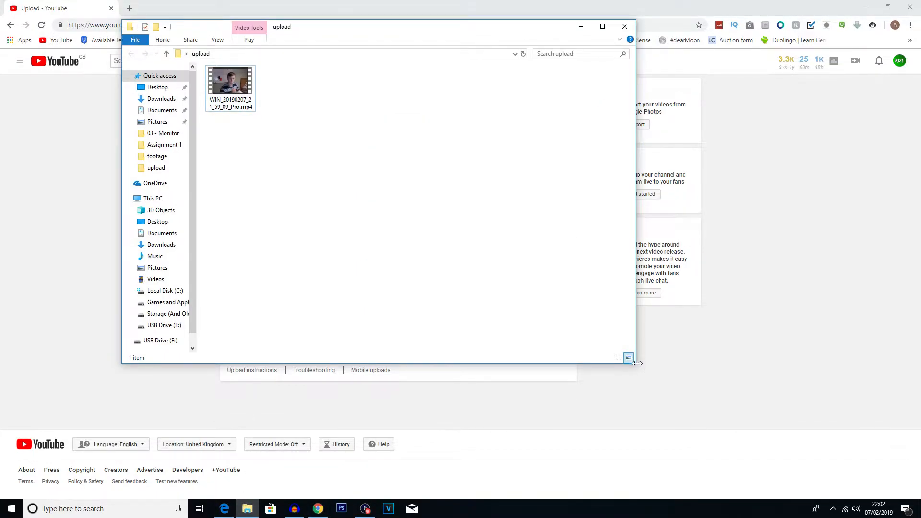
drag(638, 365, 441, 189)
drag(282, 27, 203, 296)
drag(153, 352, 400, 158)
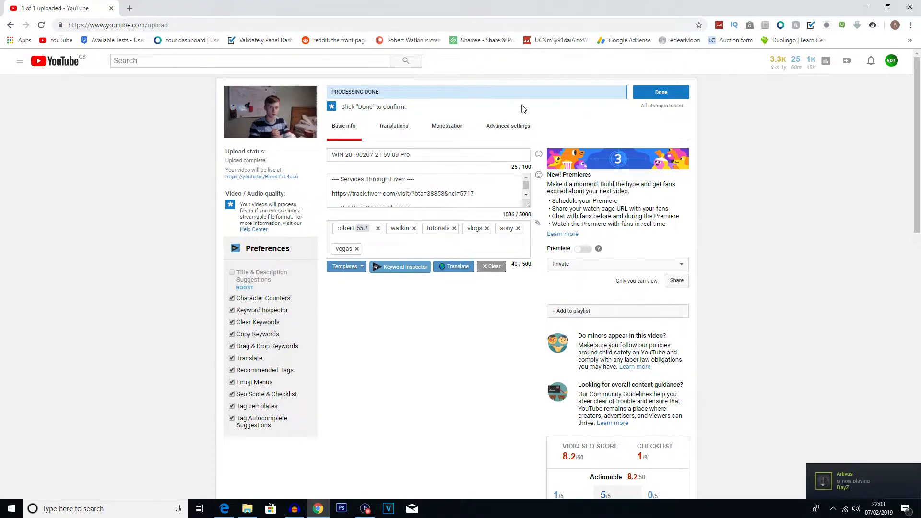
- Review the uploaded video's processing status, title, description length and tags on the basic info form
drag(368, 93, 520, 97)
click(547, 102)
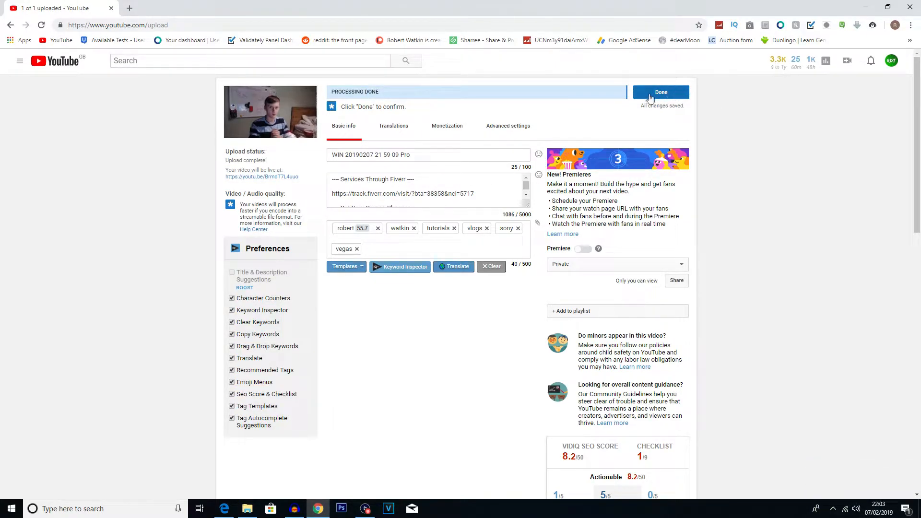
click(413, 155)
click(406, 247)
click(362, 155)
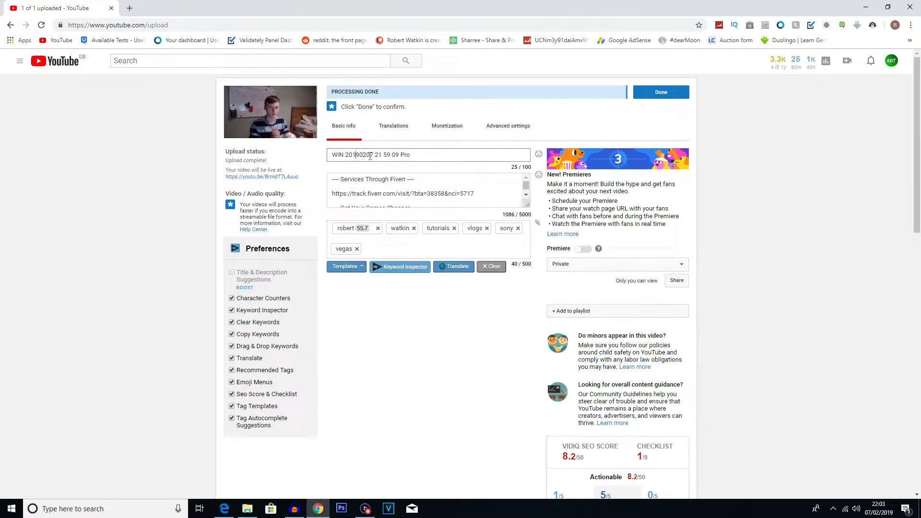
scroll(414, 188, down, 2)
scroll(417, 189, up, 2)
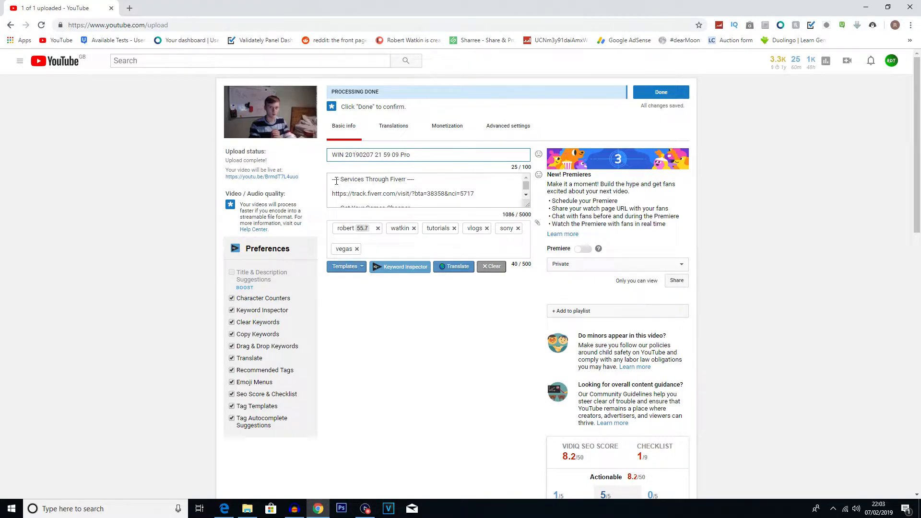
double_click(509, 214)
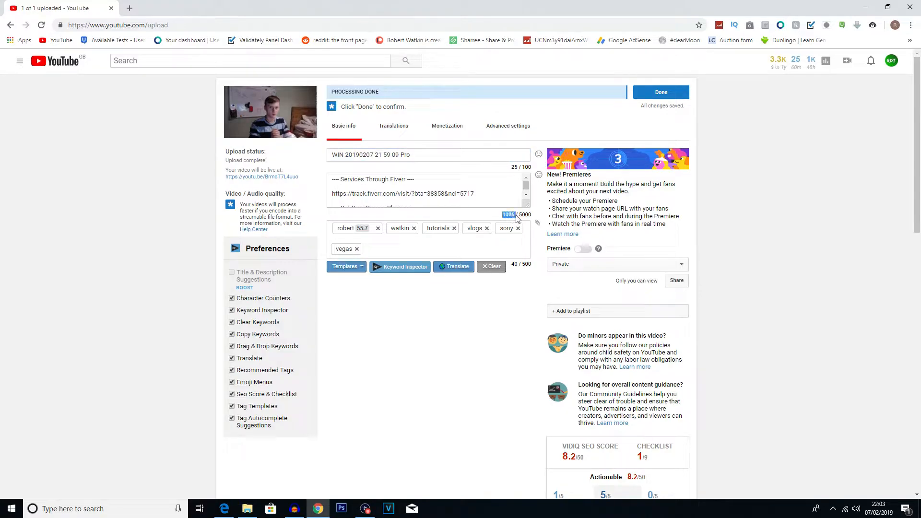
click(458, 221)
- Replace the video's title with "This is a Video!"
drag(432, 151, 189, 149)
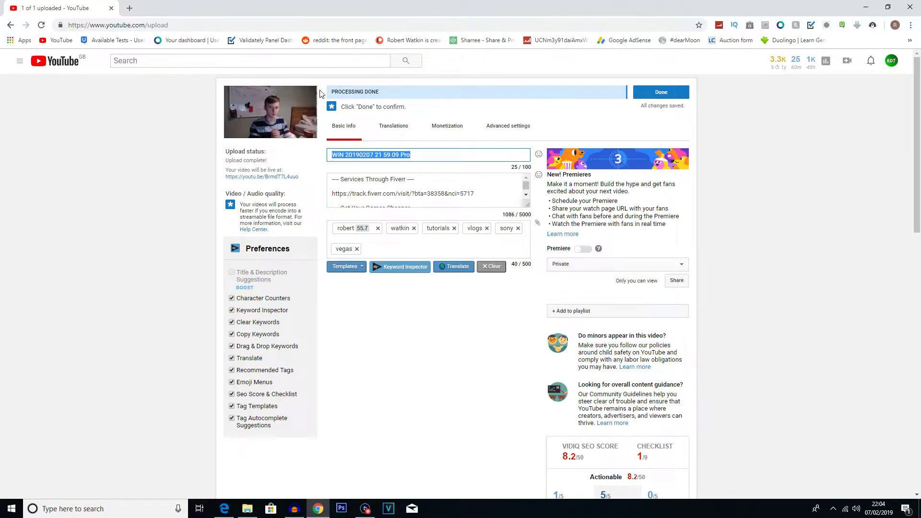
text(This is a Video)
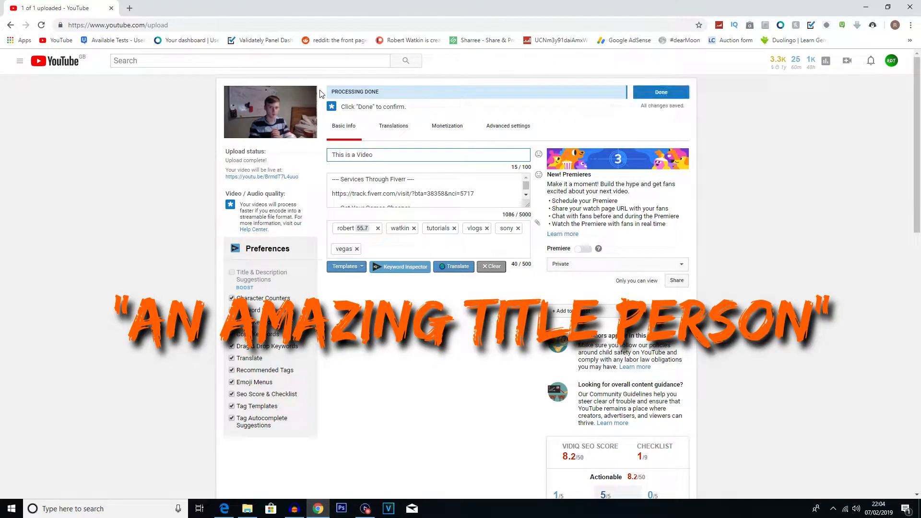
text(!)
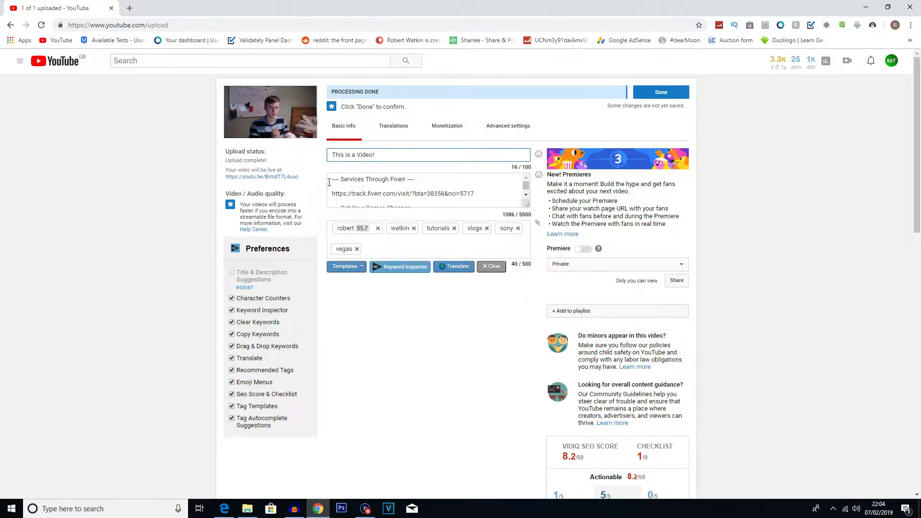
- Add "This video is intended to demonstrate how to upload a video." above the existing text in the video's description
key(Tab)
key(Return)
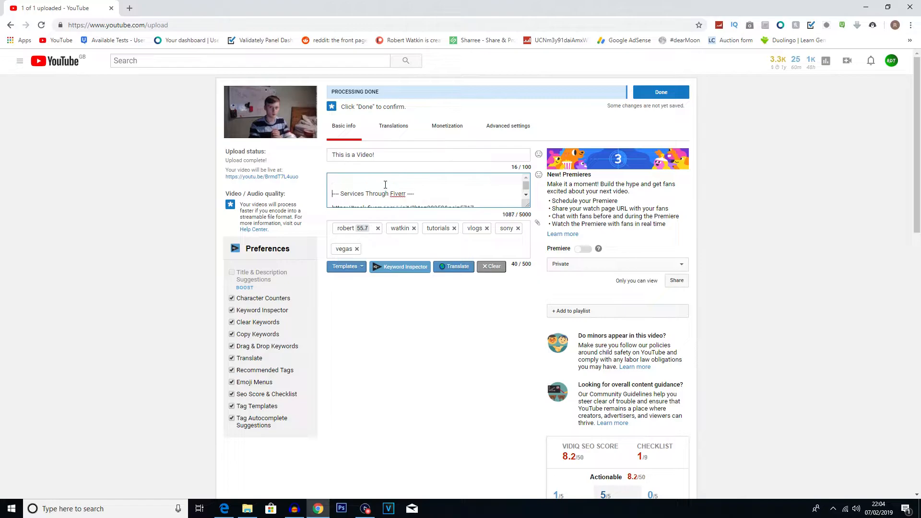
key(Return)
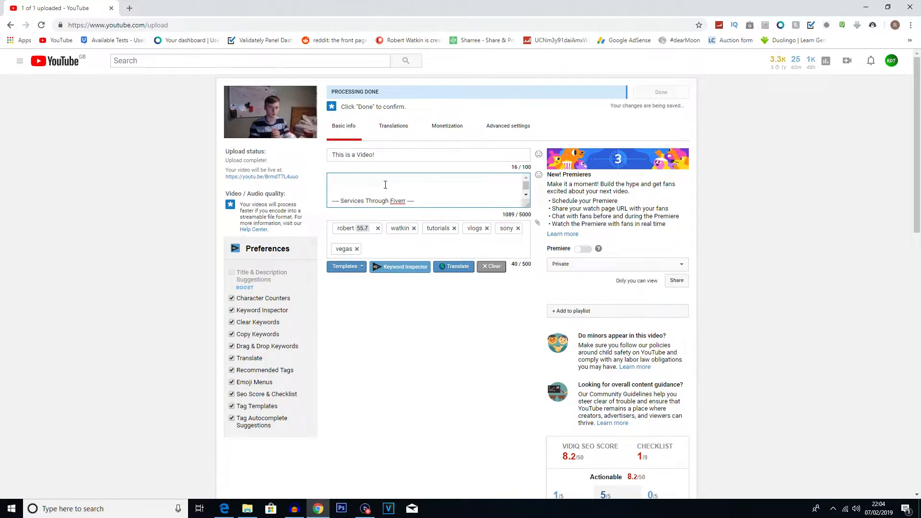
text(This video is intended to demonstrate how to upload a )
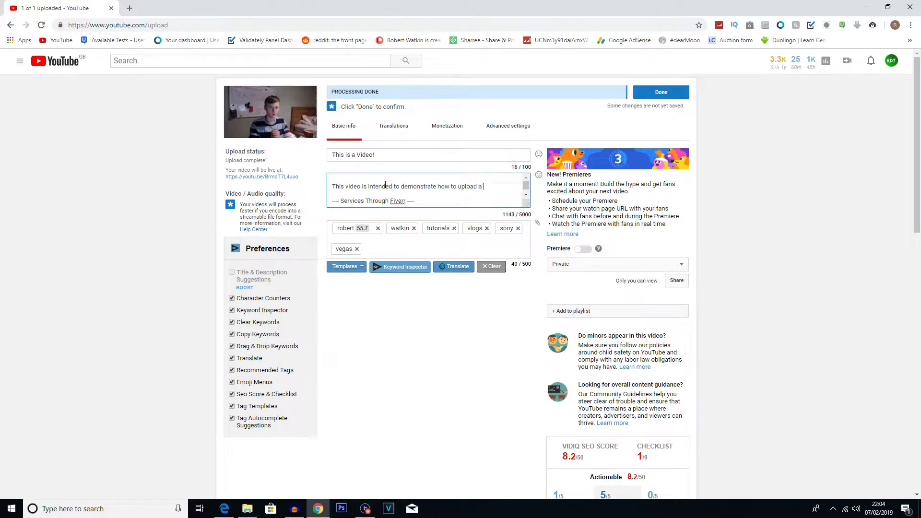
text(video.)
drag(505, 189, 329, 187)
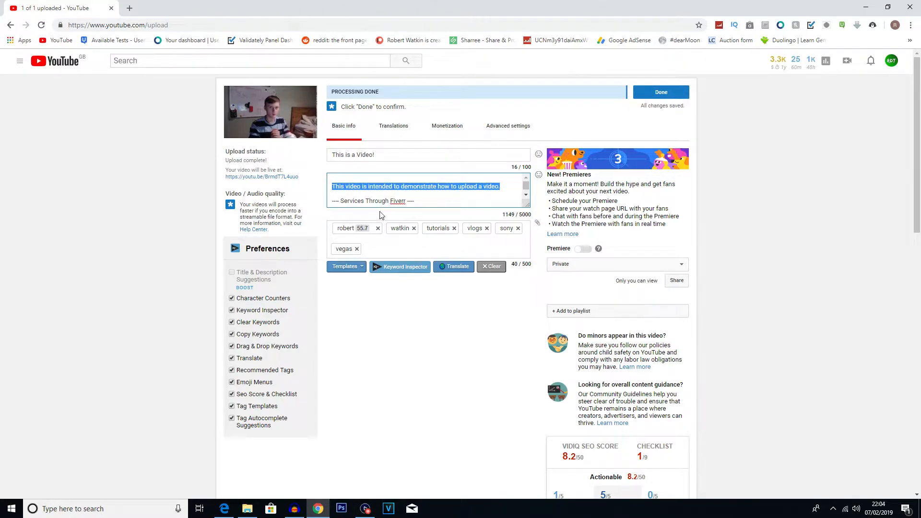
- Add the tags fortnite, gaming, pc, ps4 and playstation 4 to the video
click(407, 245)
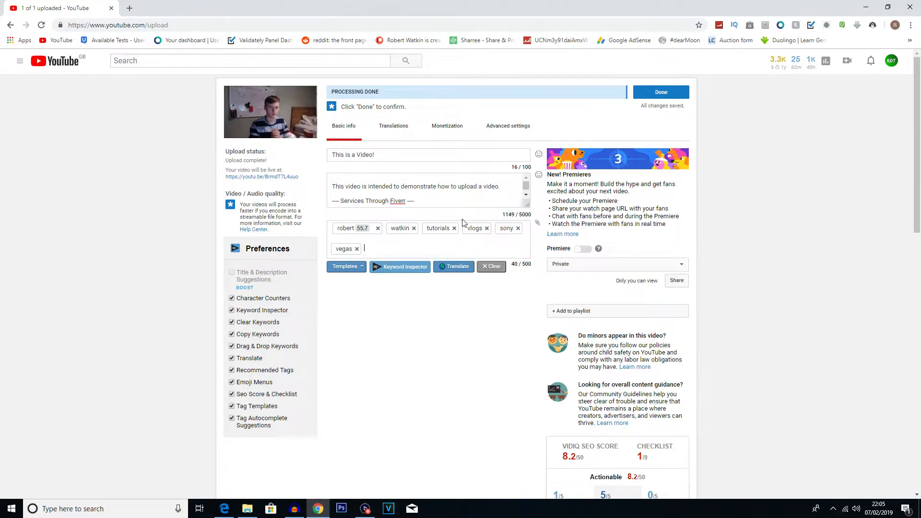
text(fortnite)
key(Return)
text(gaming)
key(Return)
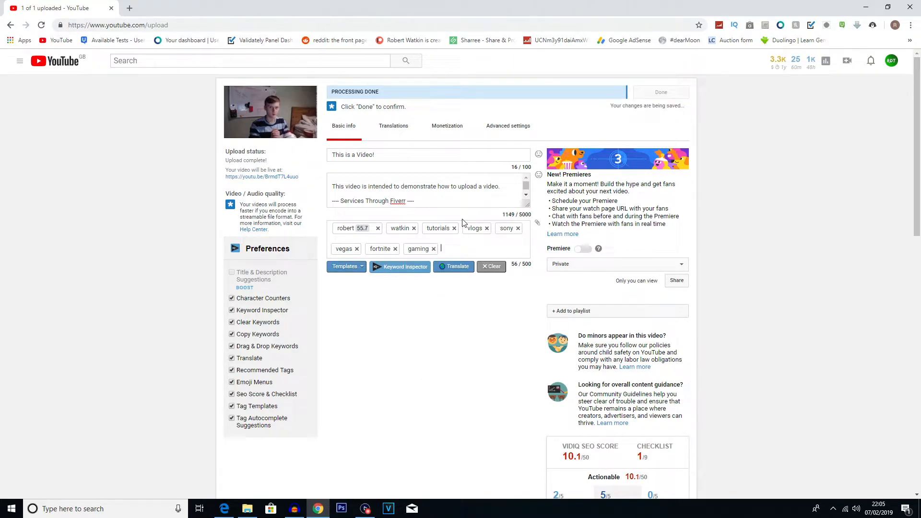
text(pc)
key(Return)
text(ps4)
key(Return)
text(play)
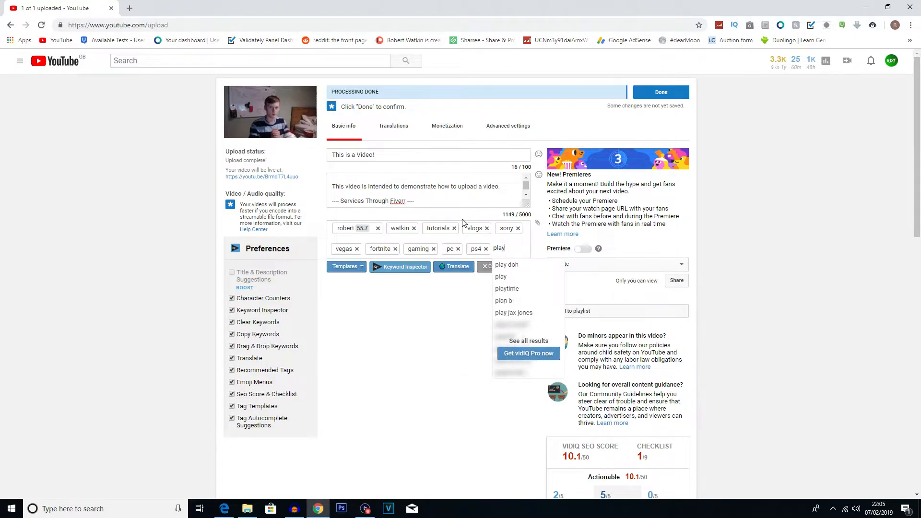
text(station 4)
key(Return)
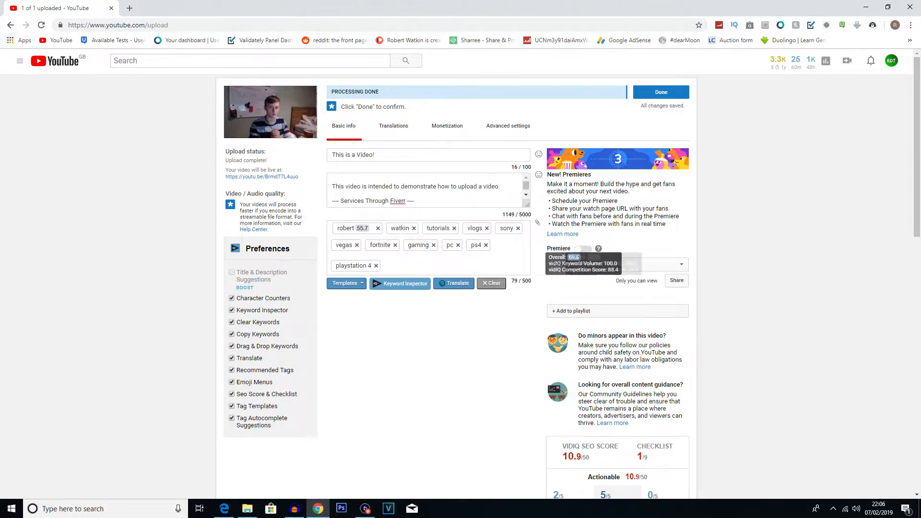
drag(563, 174, 667, 226)
click(668, 229)
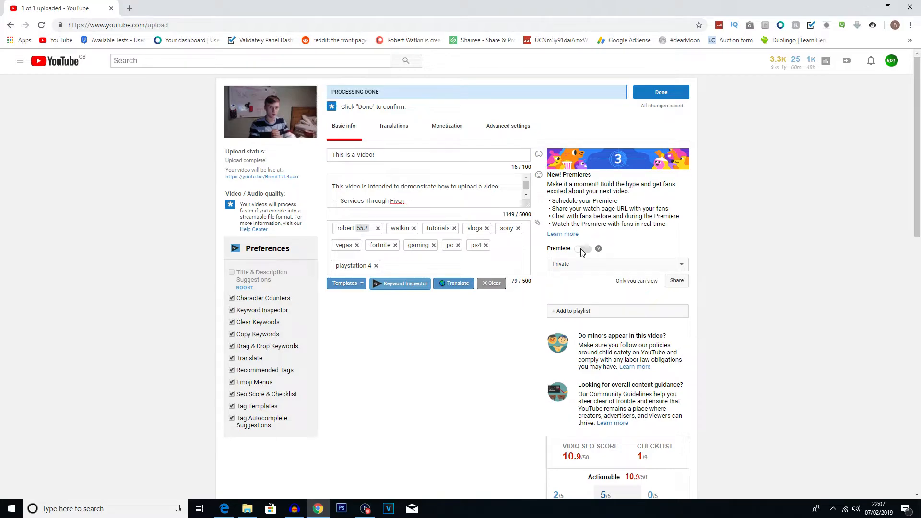
- Try the Public, Unlisted and Private visibility settings for the video
click(573, 266)
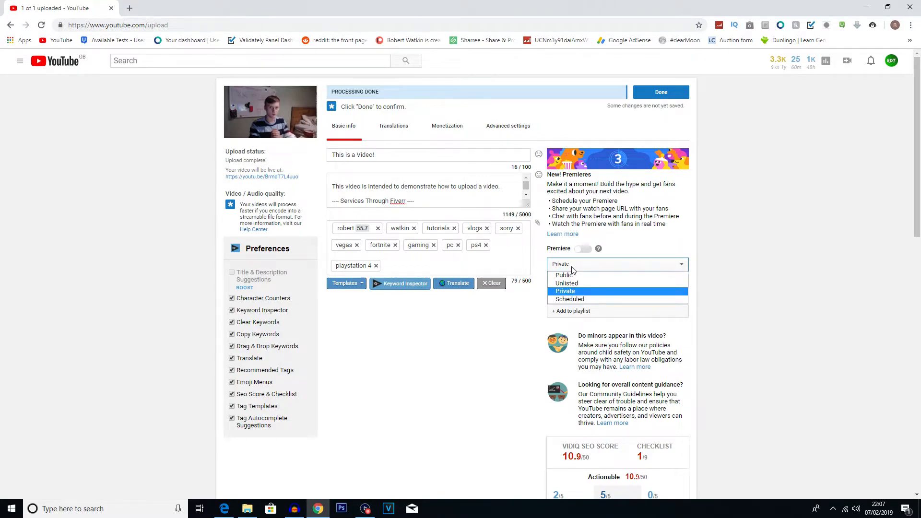
click(571, 277)
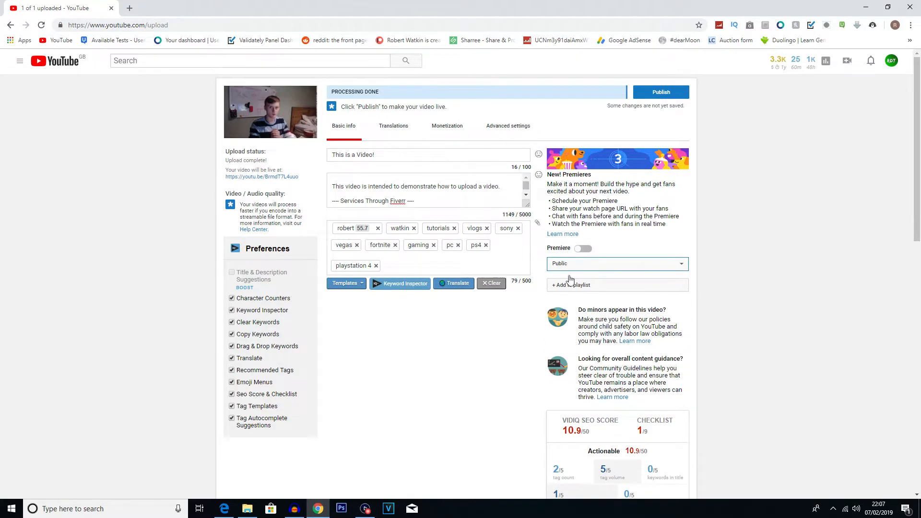
click(590, 267)
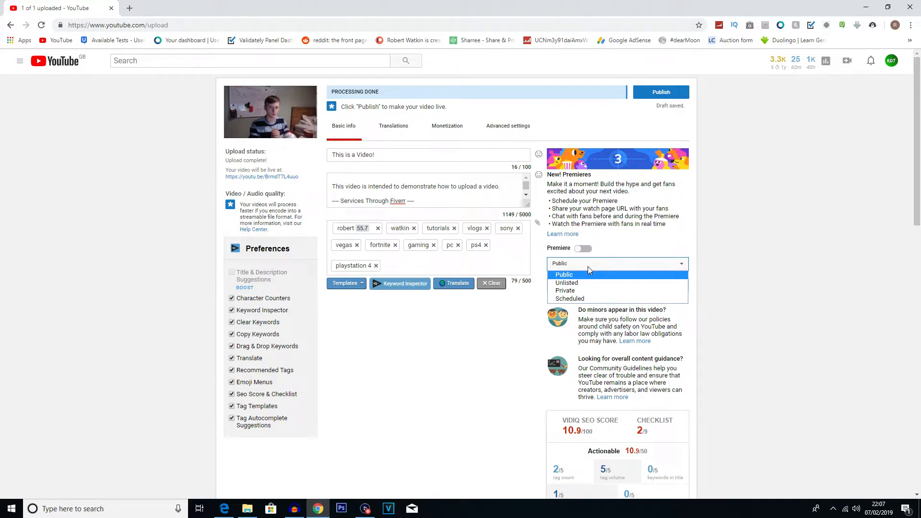
click(567, 283)
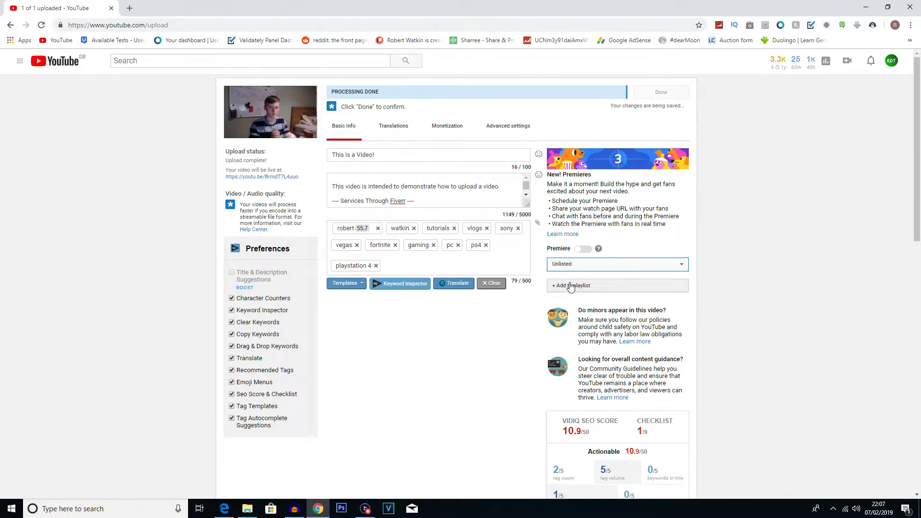
click(573, 265)
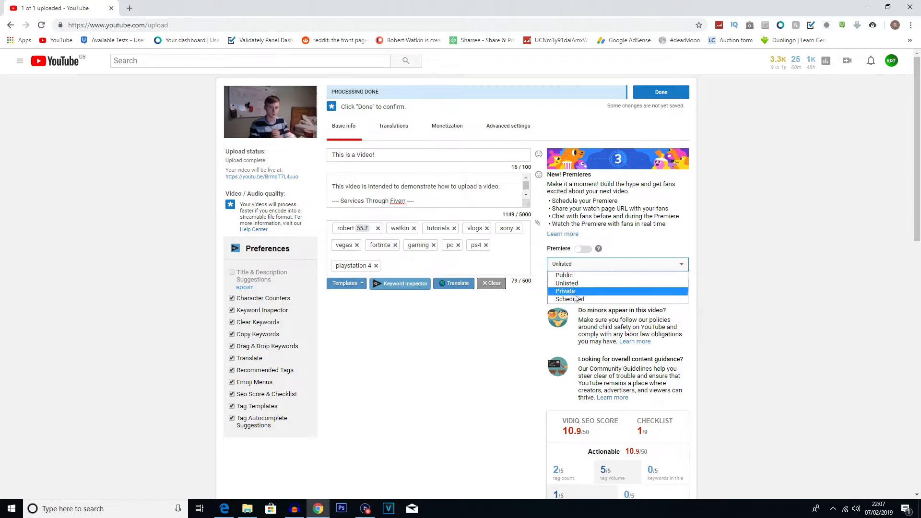
click(572, 289)
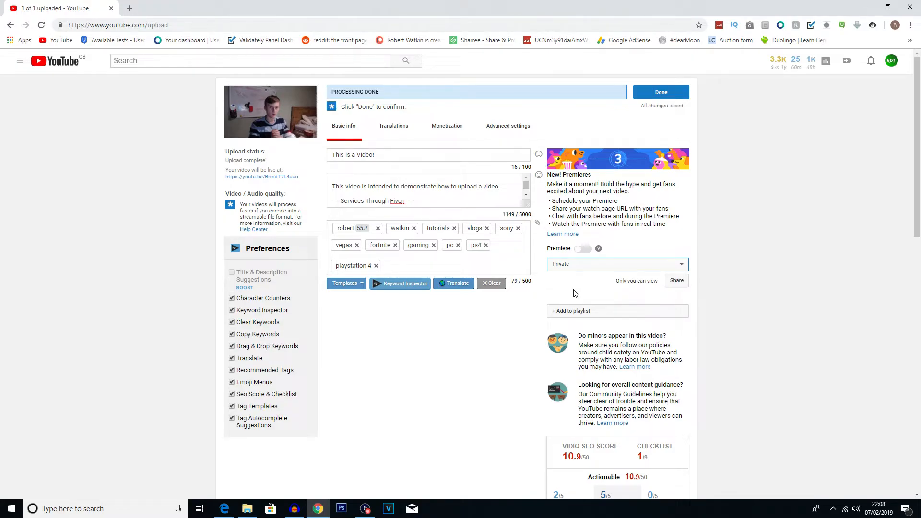
- Set the video's visibility to Scheduled, with publication on Feb 10, 2019 at 3:30 PM
click(628, 267)
click(583, 301)
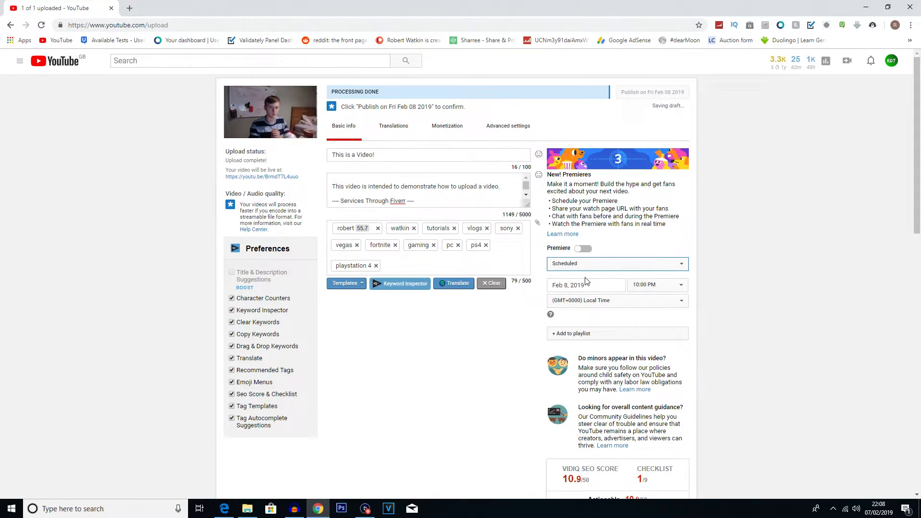
click(632, 288)
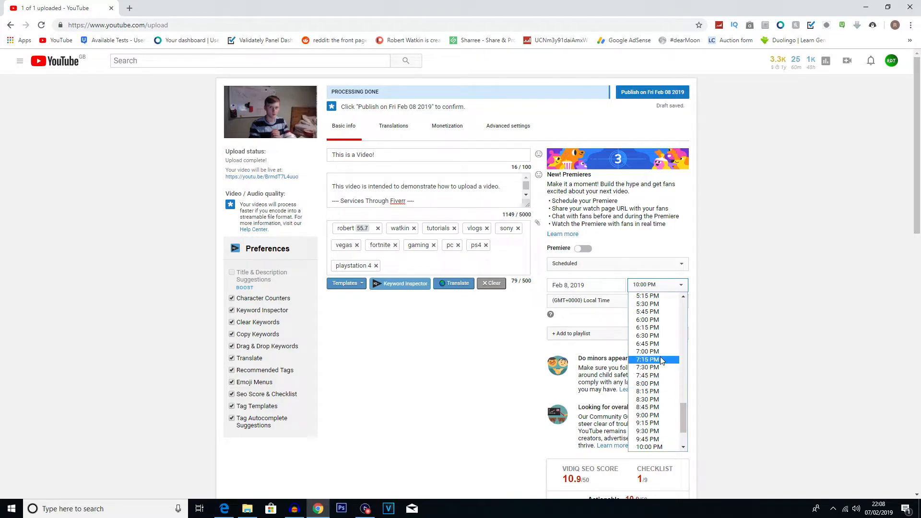
scroll(653, 331, up, 2)
click(651, 335)
click(603, 284)
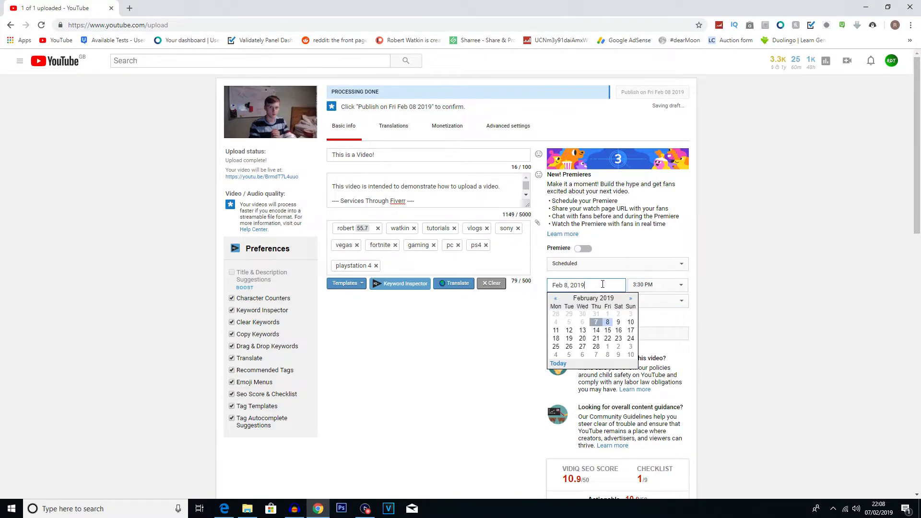
click(630, 322)
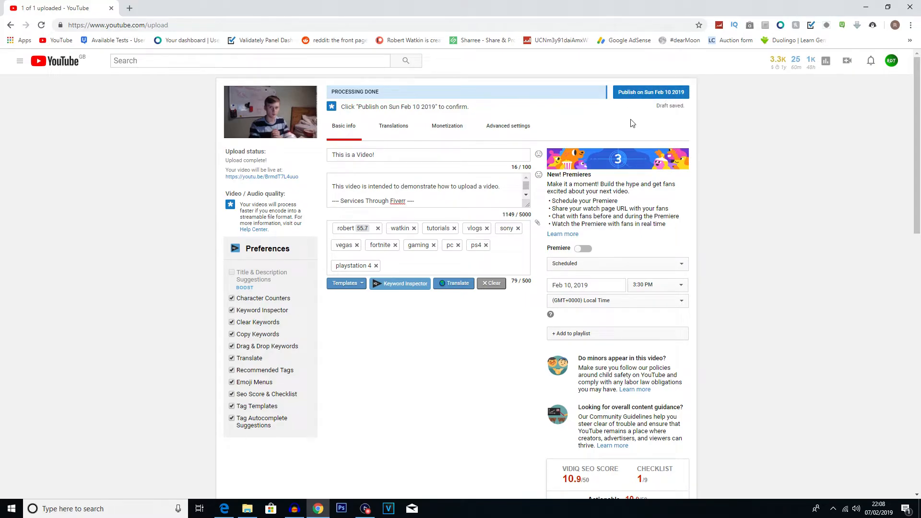
- Try the suggested video thumbnails and select the third one for the video
scroll(528, 230, down, 2)
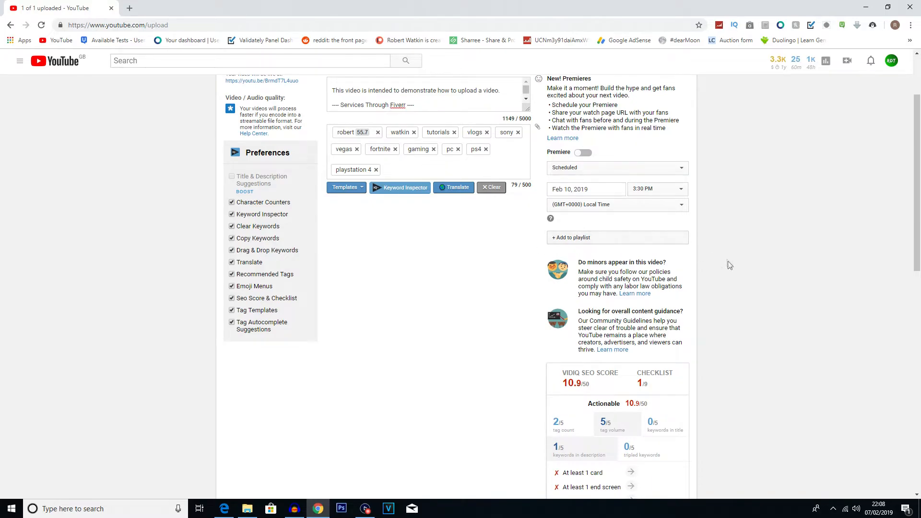
scroll(698, 282, up, 1)
scroll(698, 282, up, 1)
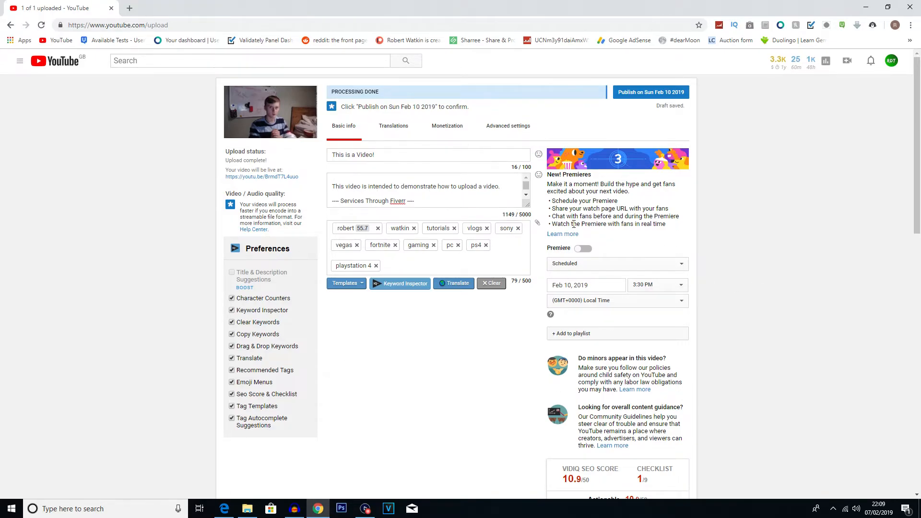
scroll(526, 249, down, 6)
scroll(525, 229, down, 4)
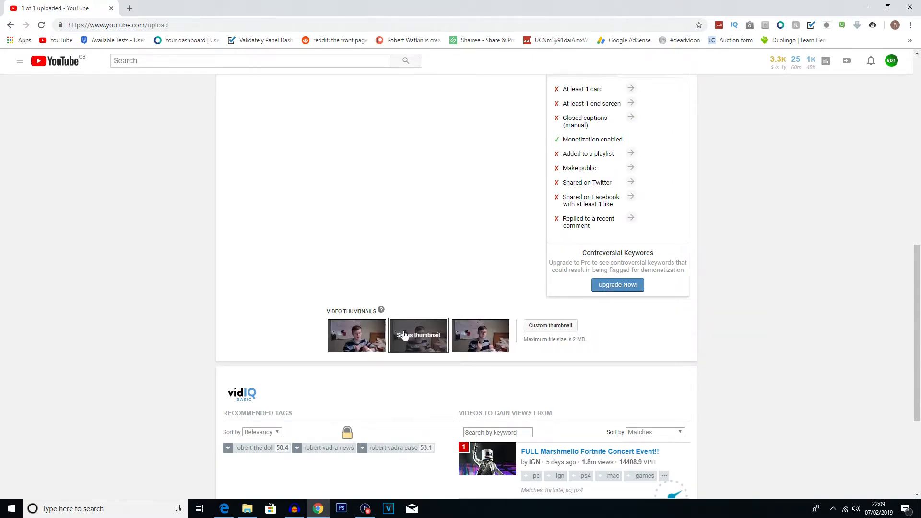
click(359, 338)
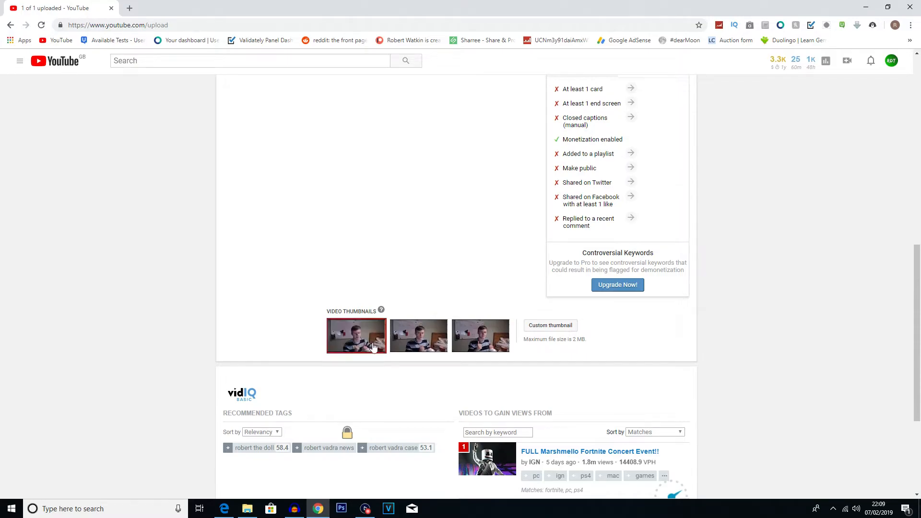
click(422, 342)
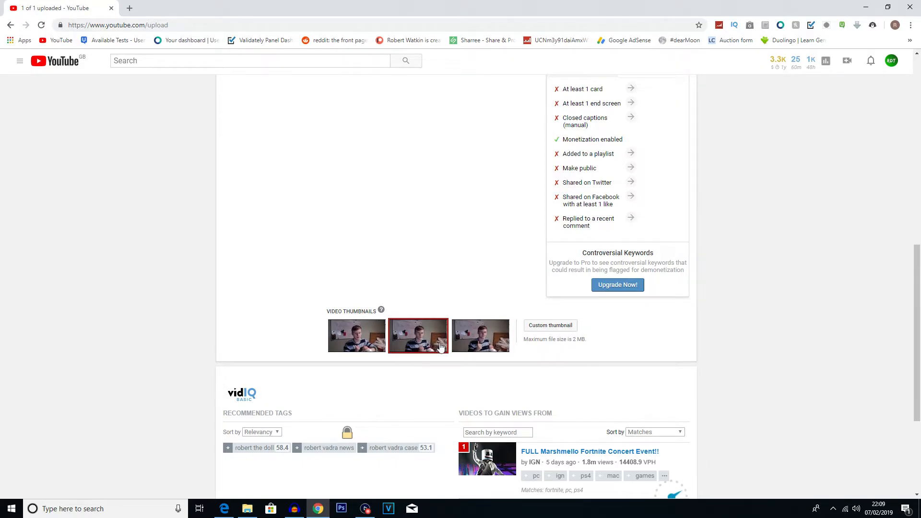
scroll(440, 346, down, 2)
click(472, 238)
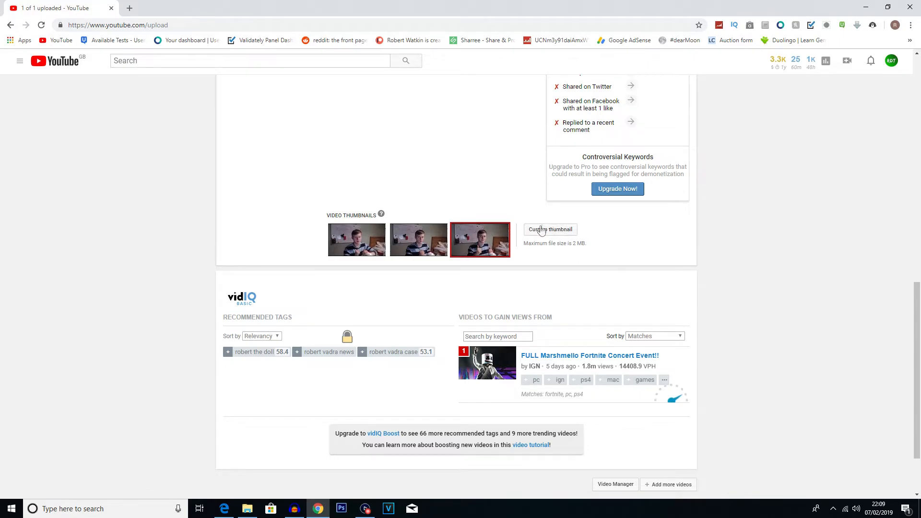
- Examine the video's translation options and its monetization settings
scroll(516, 272, up, 10)
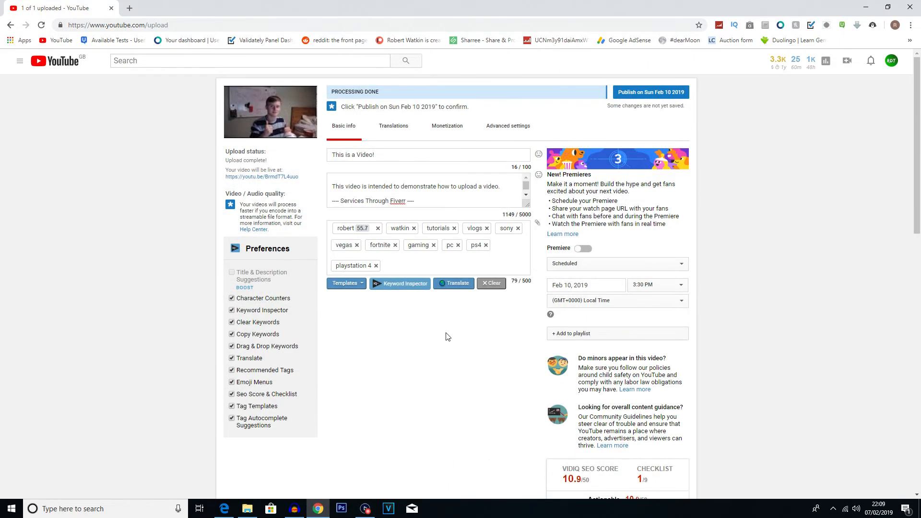
click(394, 136)
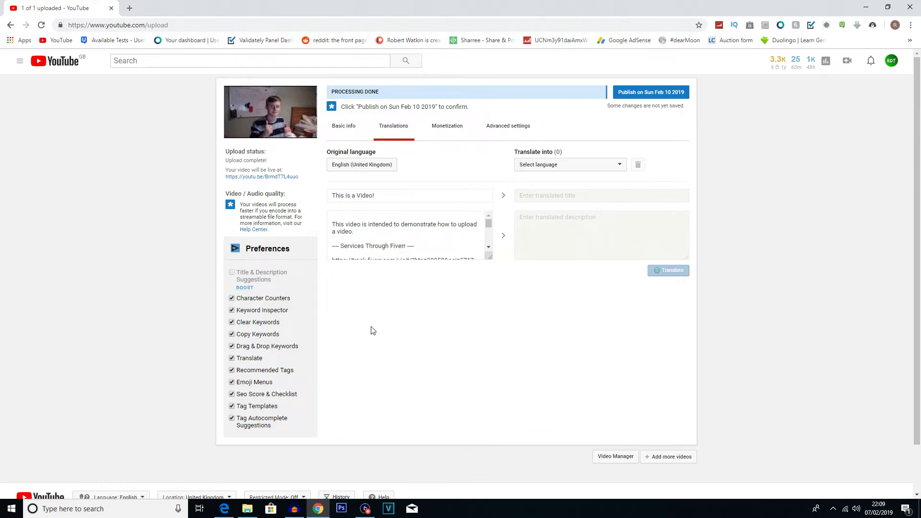
click(447, 137)
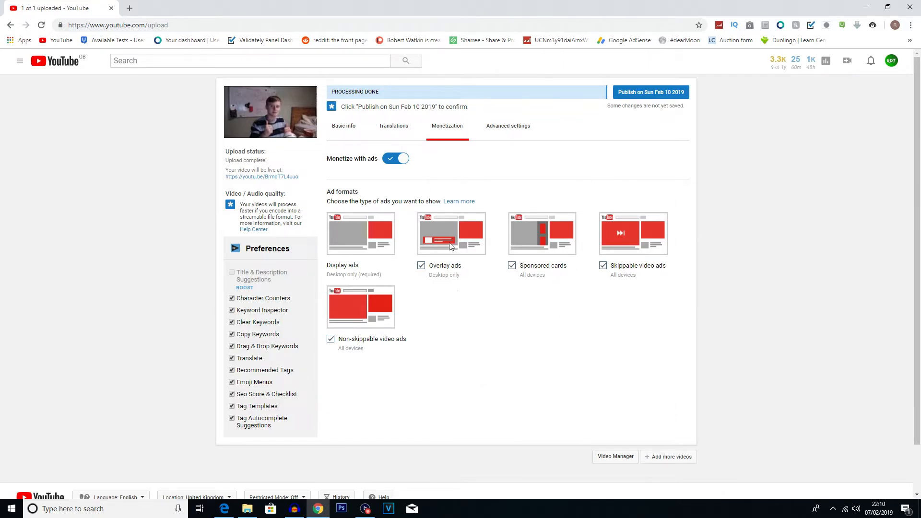
- Try switching ad monetization and the overlay, sponsored card and skippable video ad formats off and on again
click(398, 161)
click(400, 164)
click(422, 266)
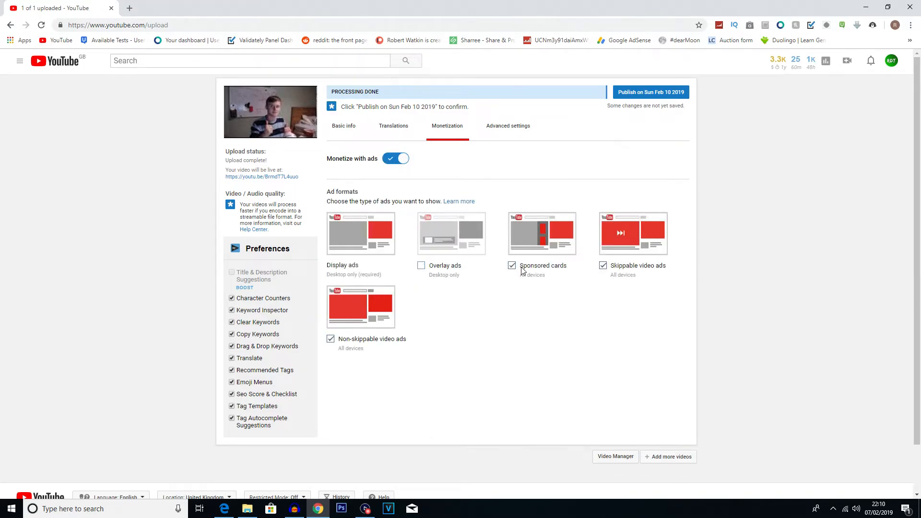
click(522, 269)
click(623, 270)
click(509, 269)
click(446, 270)
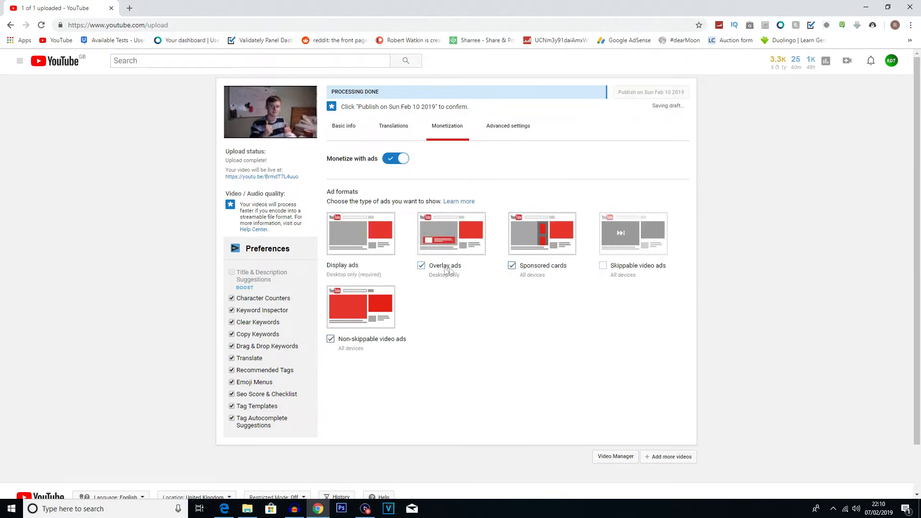
click(641, 272)
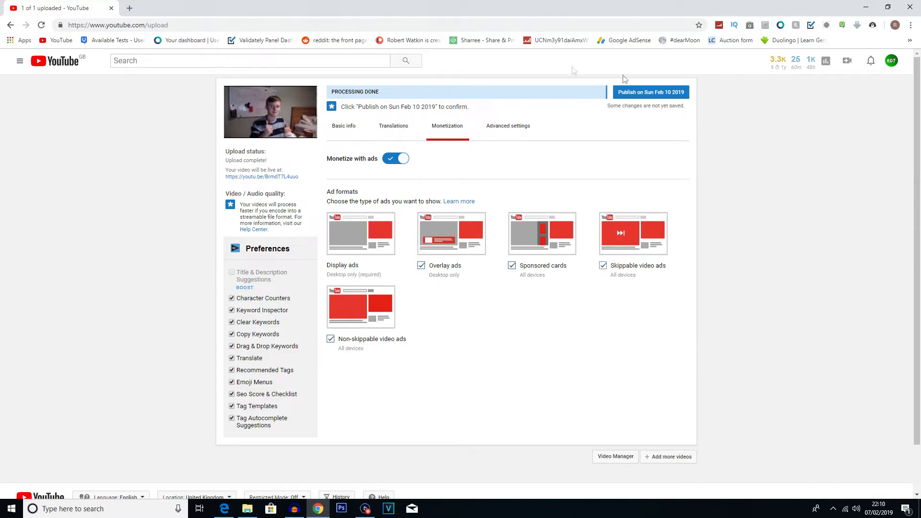
- Examine the available license and category choices in the video's advanced settings
click(525, 129)
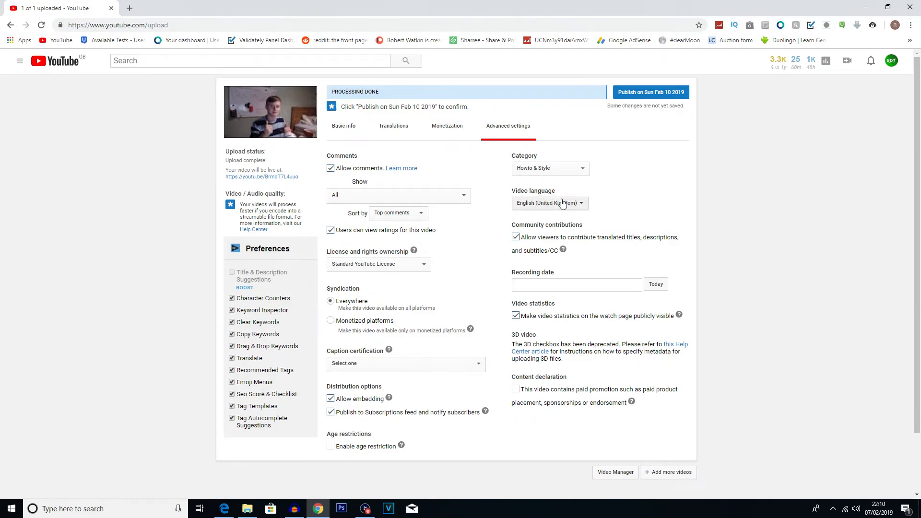
click(401, 266)
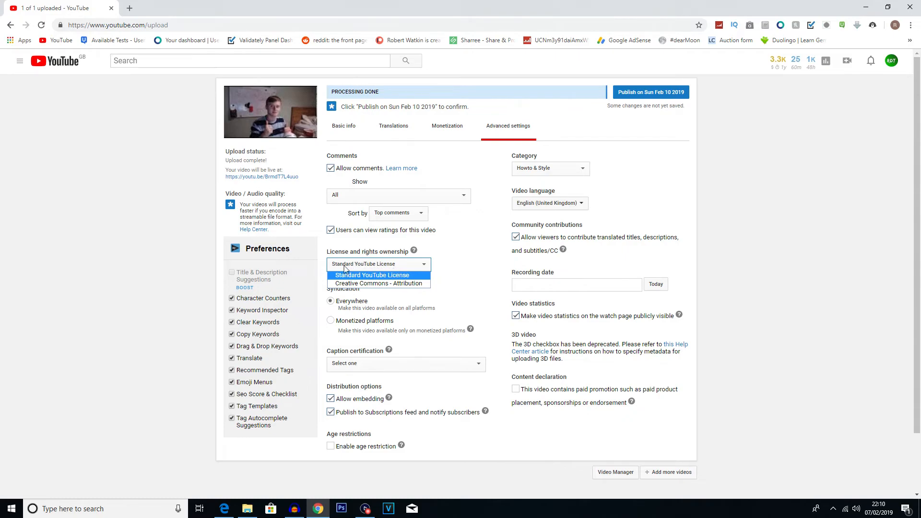
click(383, 267)
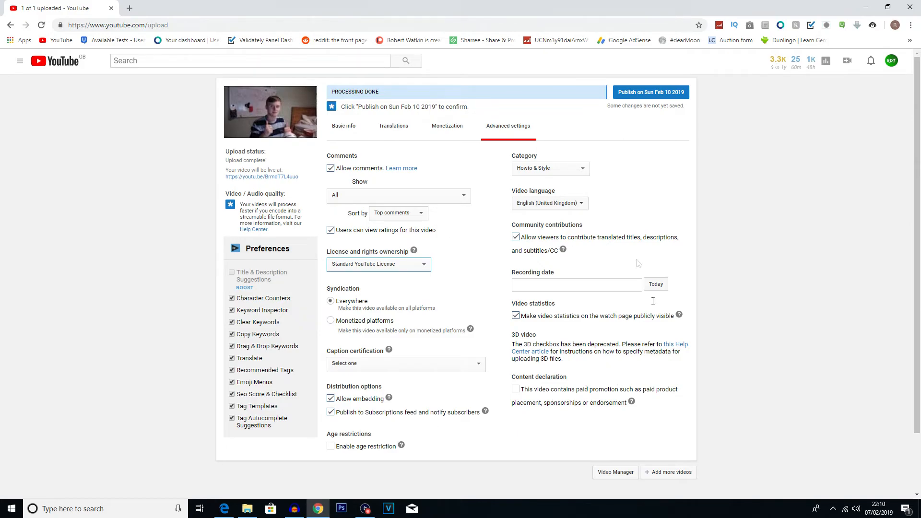
click(548, 169)
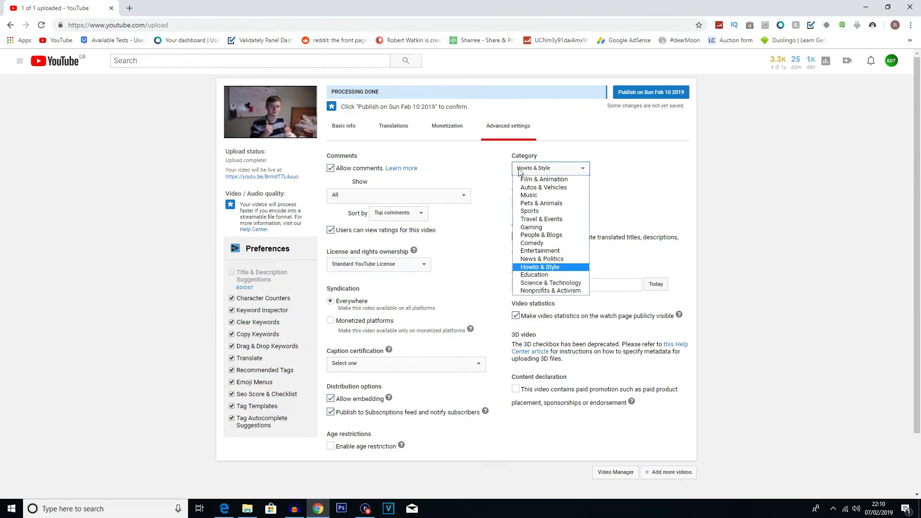
click(552, 175)
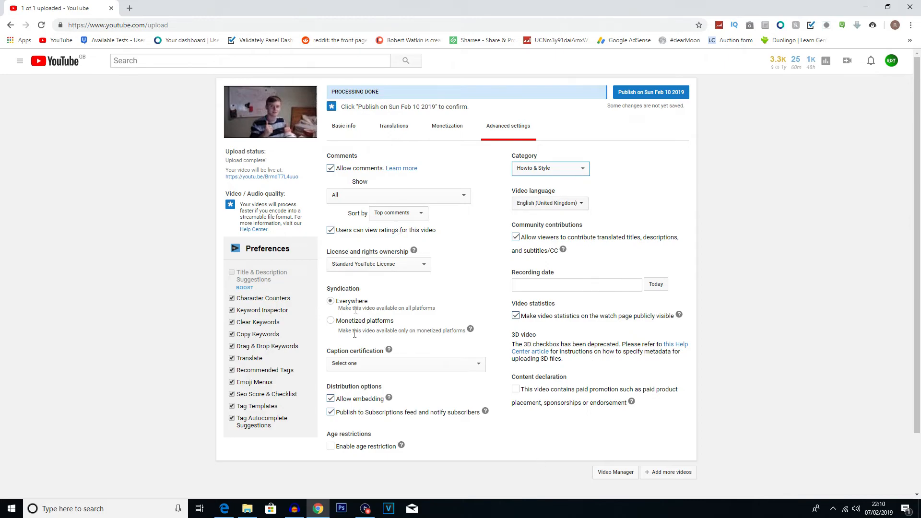
- Return to the video's basic info and confirm its scheduled publication on Sun Feb 10 2019
click(355, 126)
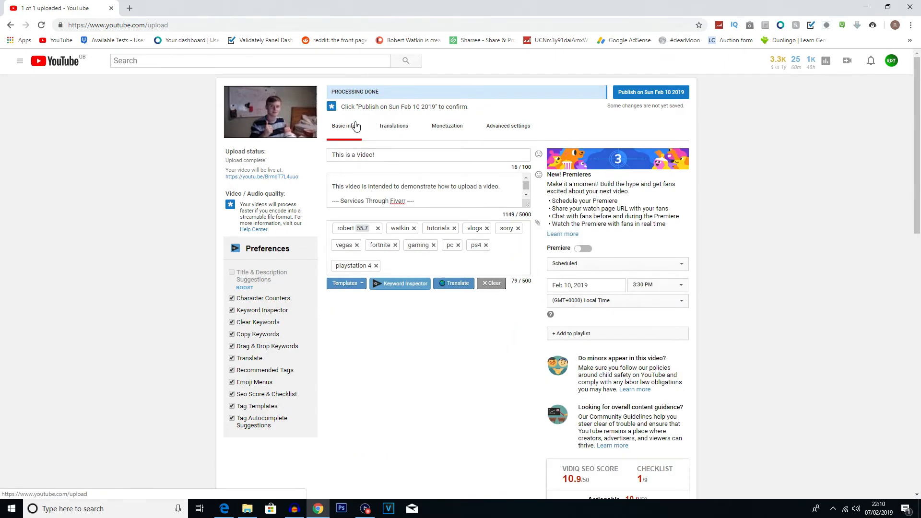
click(662, 98)
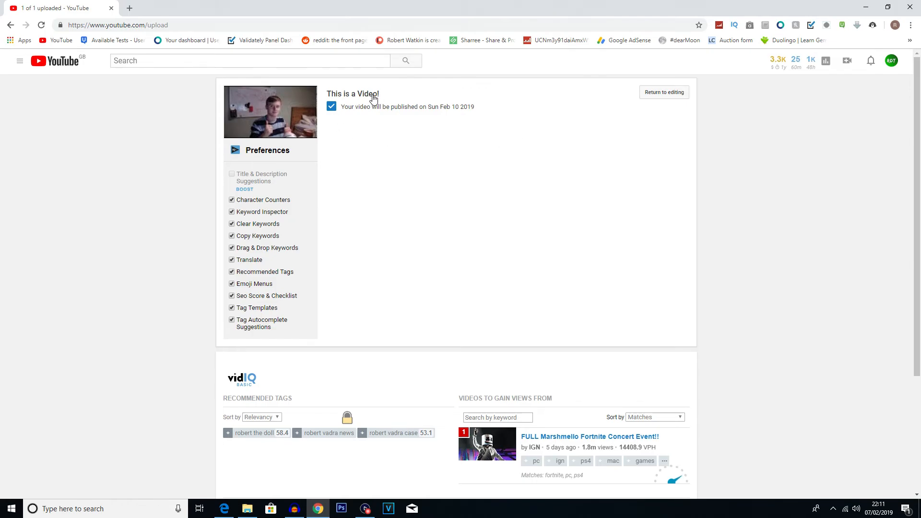
- Open the watch page of the scheduled video "This is a Video!" and pause its playback near the end
click(346, 95)
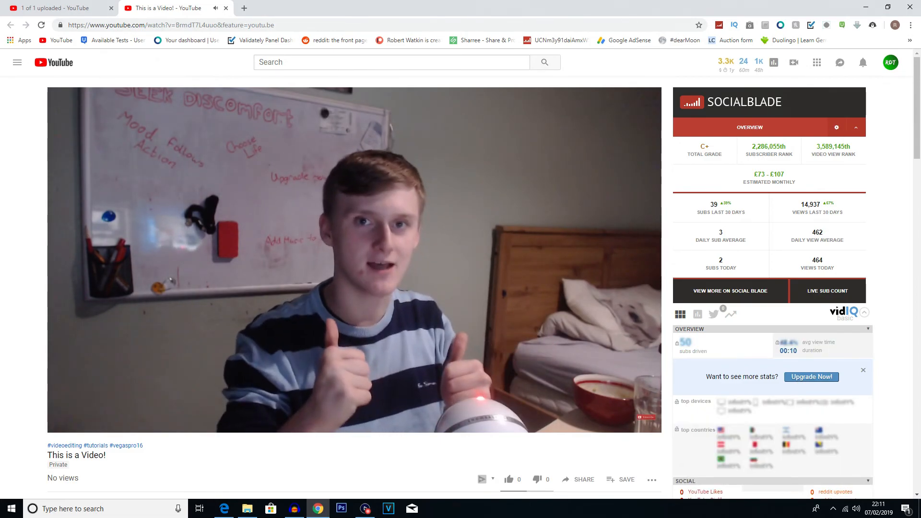
click(295, 326)
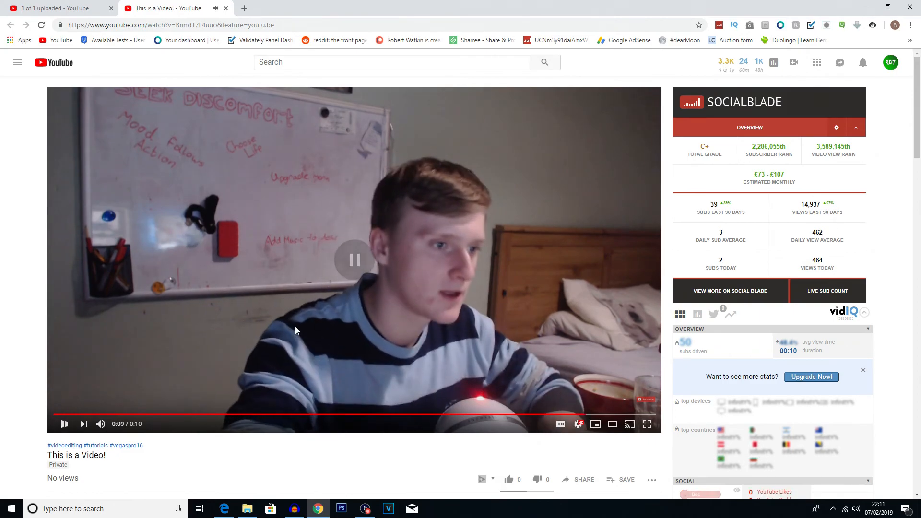